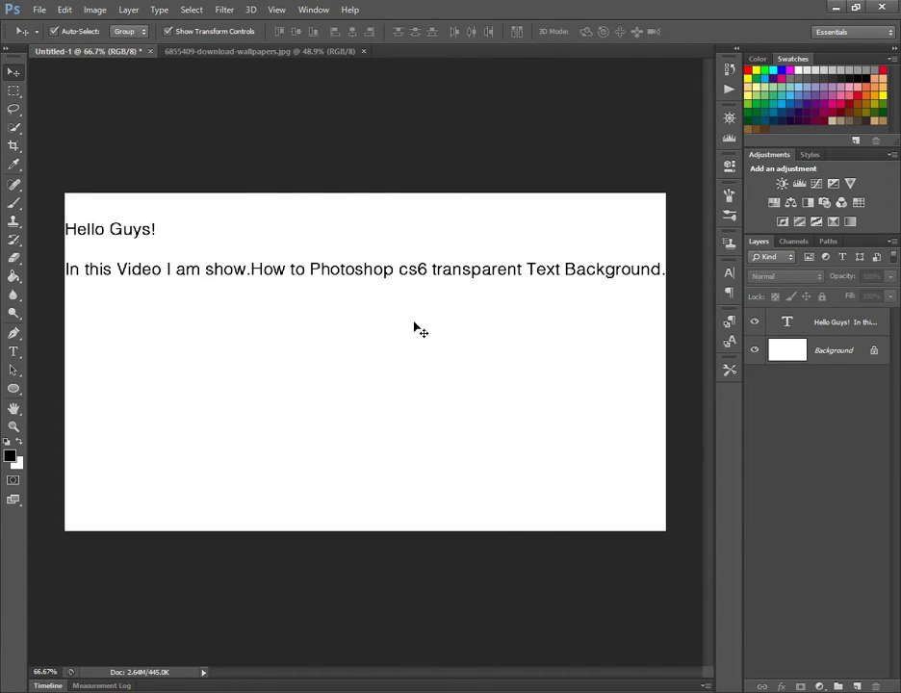
Add a 9 pt Bebas Neue text layer reading 'Hello' on the tree-lined road photo.
click(201, 52)
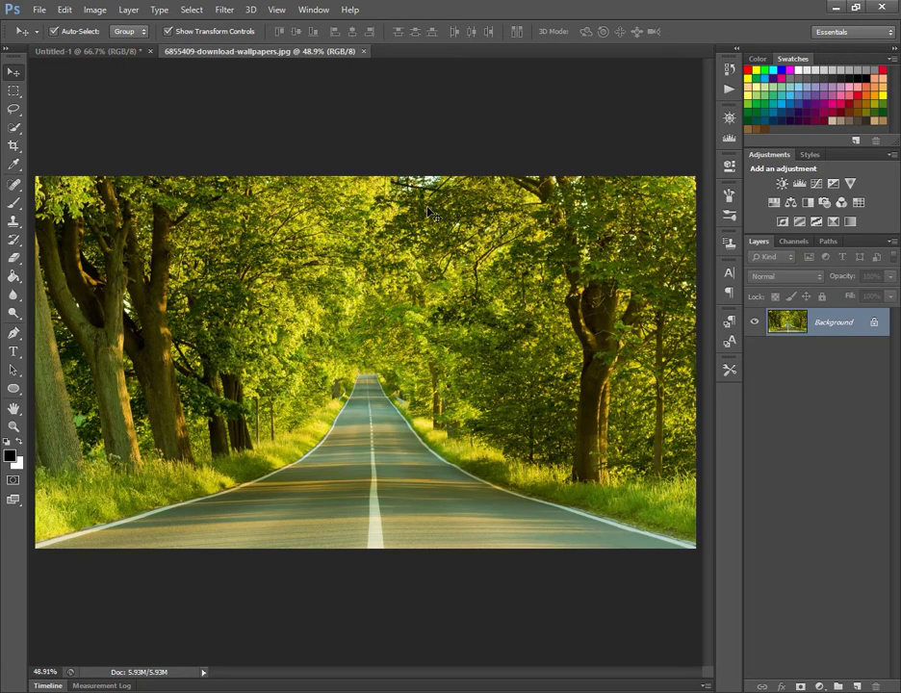
click(14, 352)
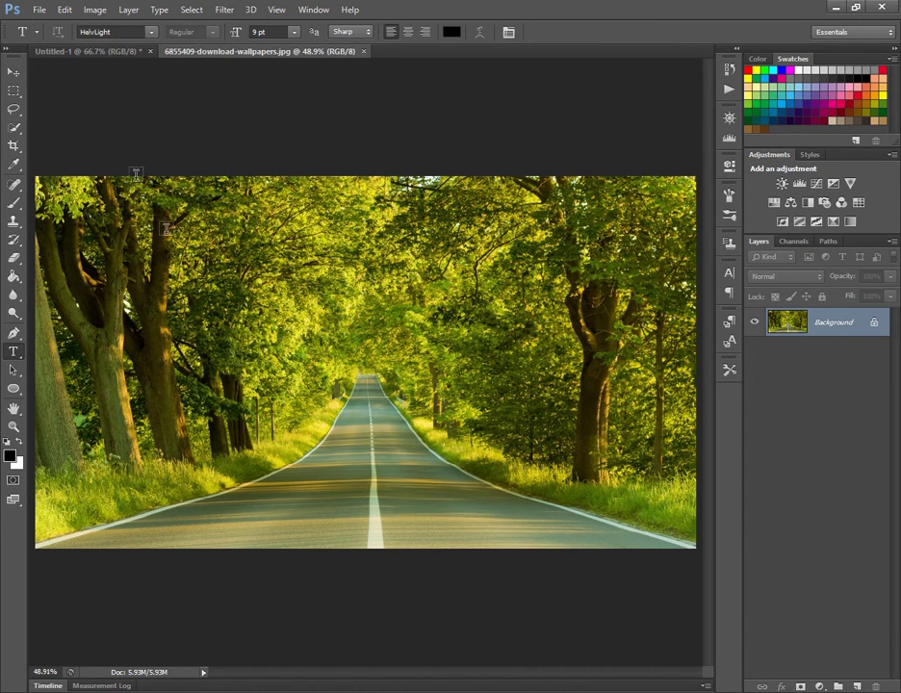
click(152, 32)
mouse_move(287, 250)
mouse_down()
mouse_move(296, 76)
mouse_move(292, 112)
mouse_up()
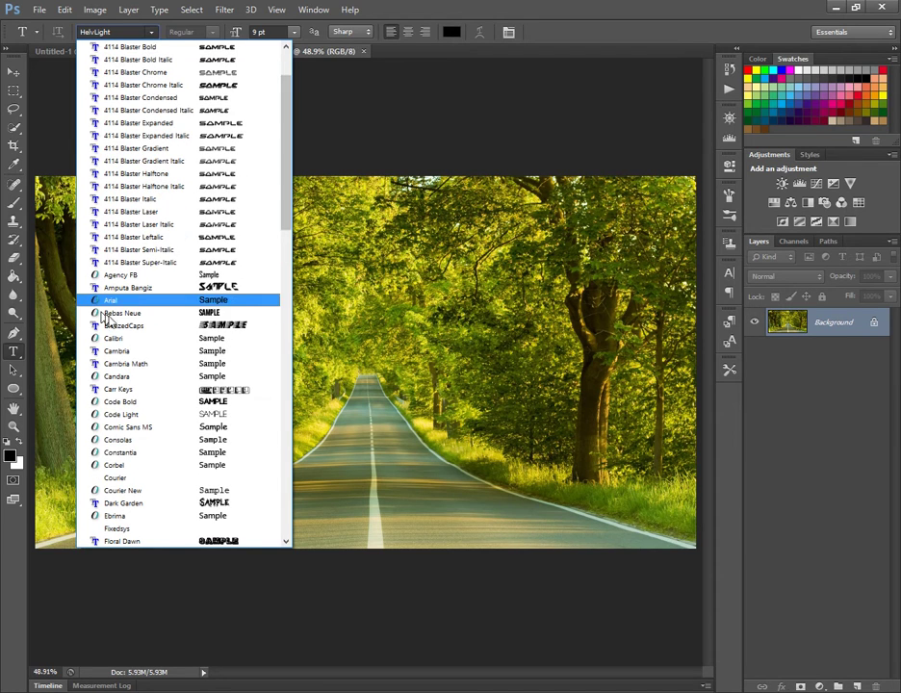
click(122, 313)
click(136, 315)
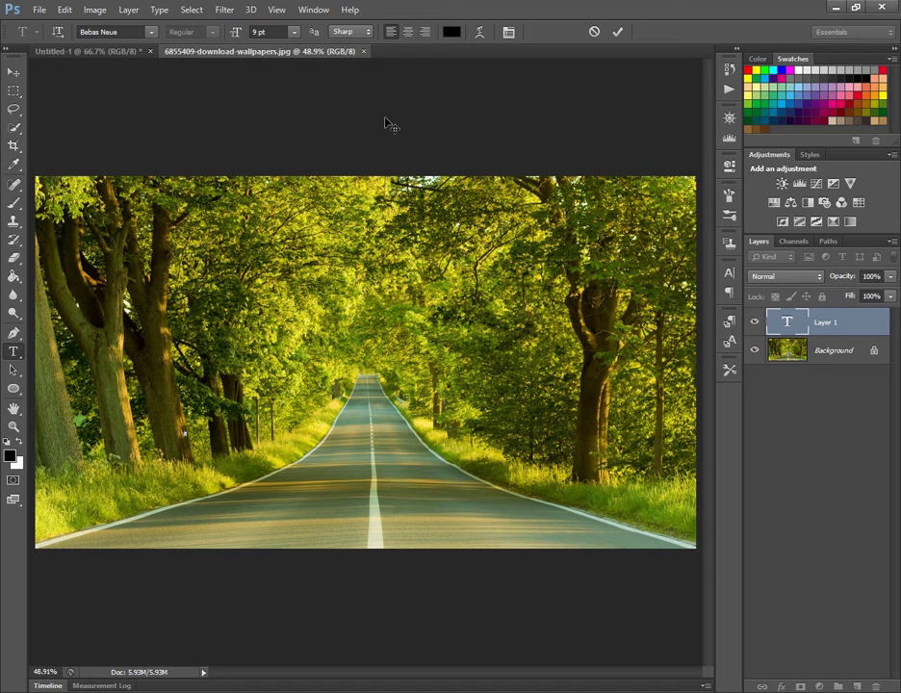
click(617, 32)
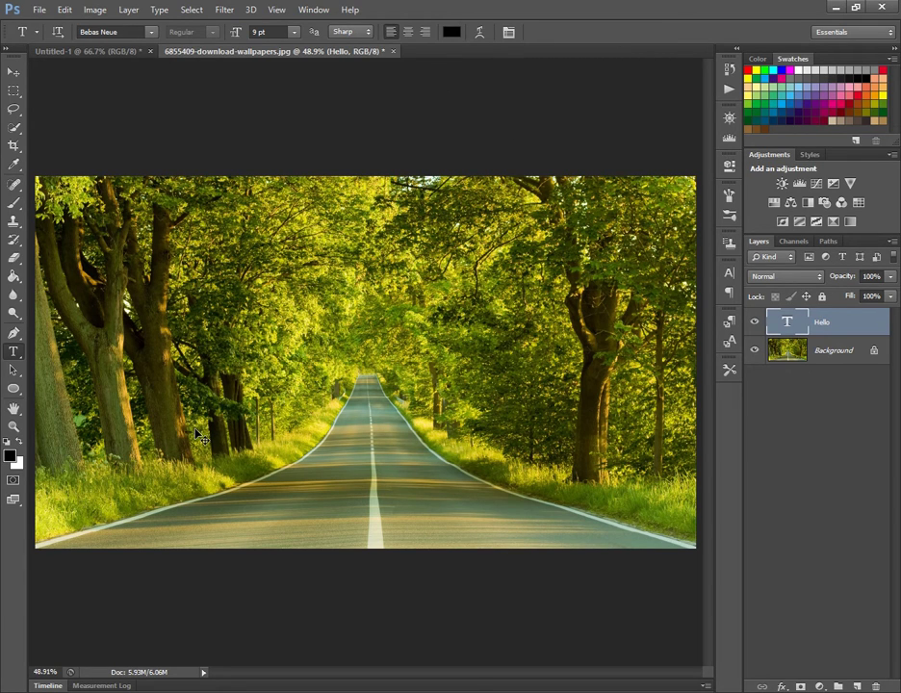
Scale the HELLO text up into large letters and apply the transform.
key(ctrl+t)
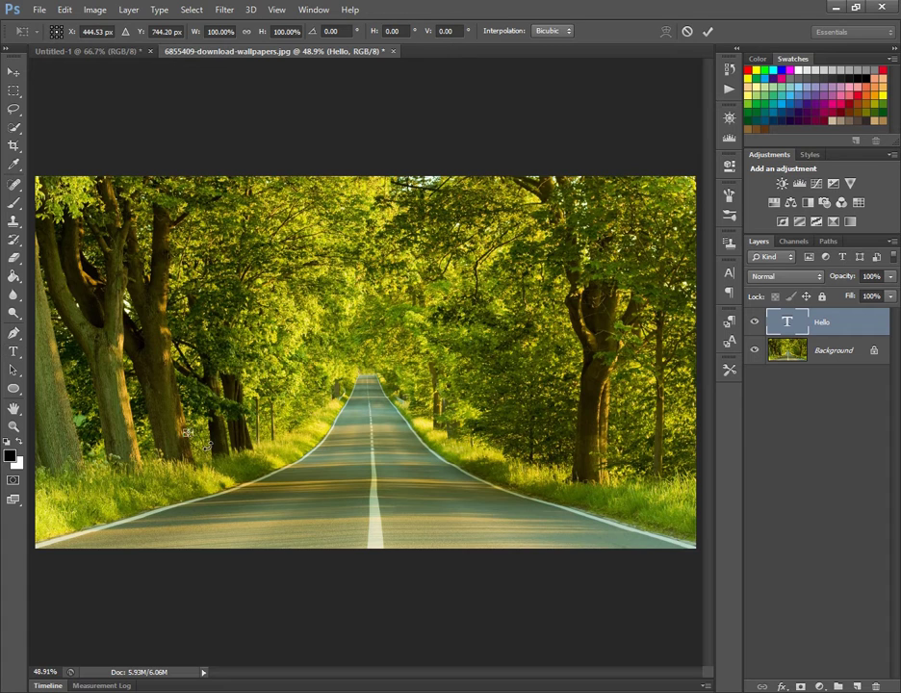
mouse_move(143, 316)
mouse_down()
mouse_move(325, 397)
mouse_move(445, 383)
mouse_up()
click(13, 72)
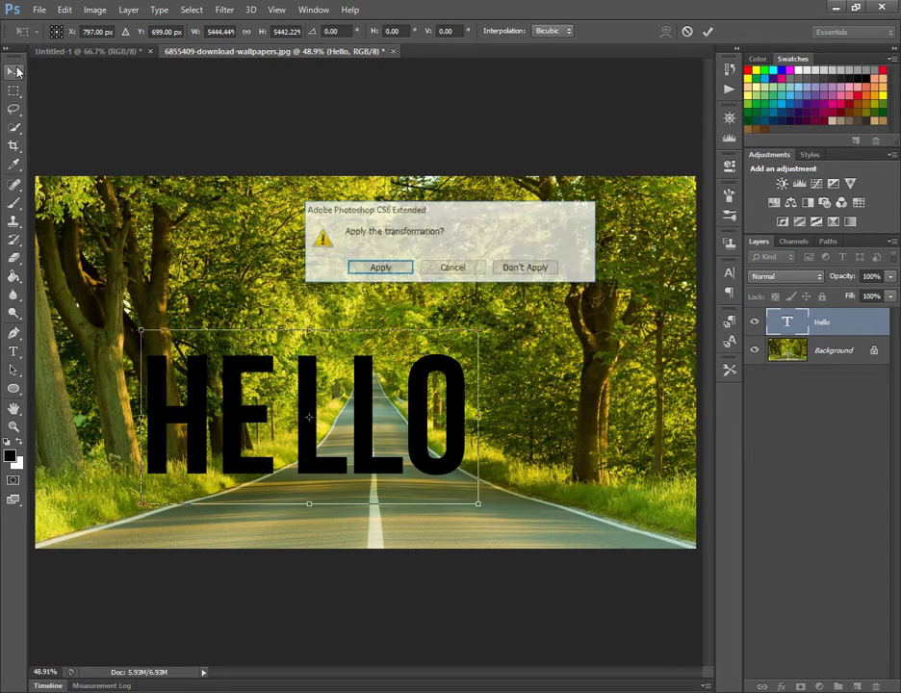
click(395, 268)
Enlarge HELLO over the road's centre, stretch it wider and flatten it vertically.
key(ctrl+t)
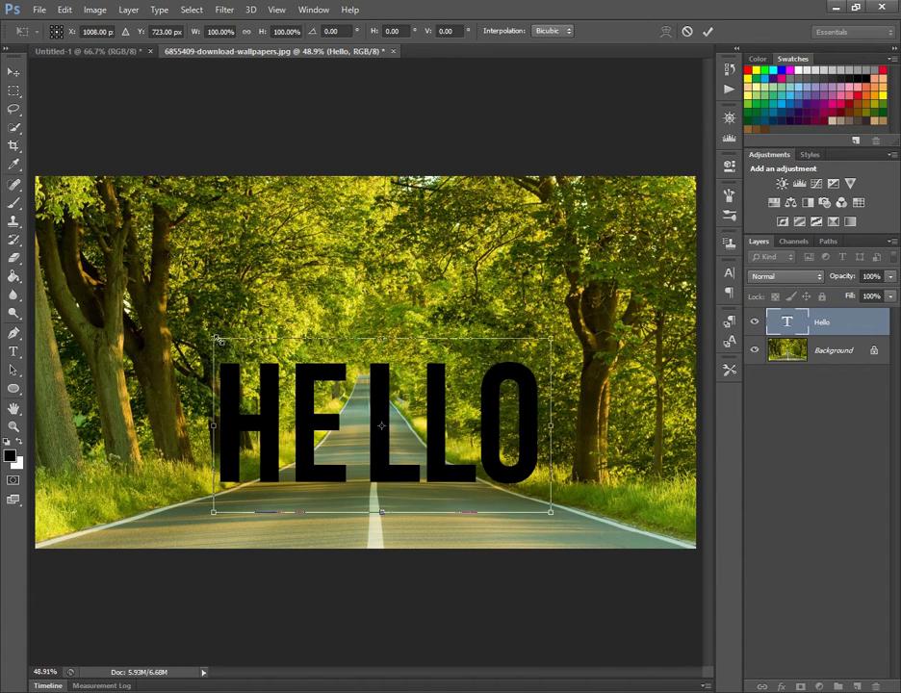
drag(459, 473, 575, 525)
drag(575, 425, 597, 425)
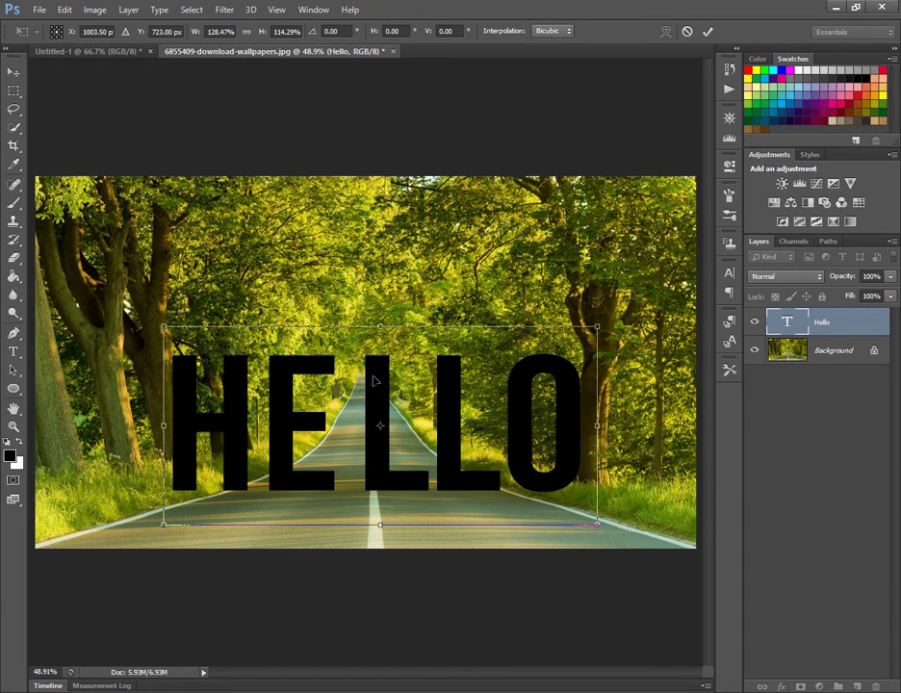
drag(390, 327, 390, 357)
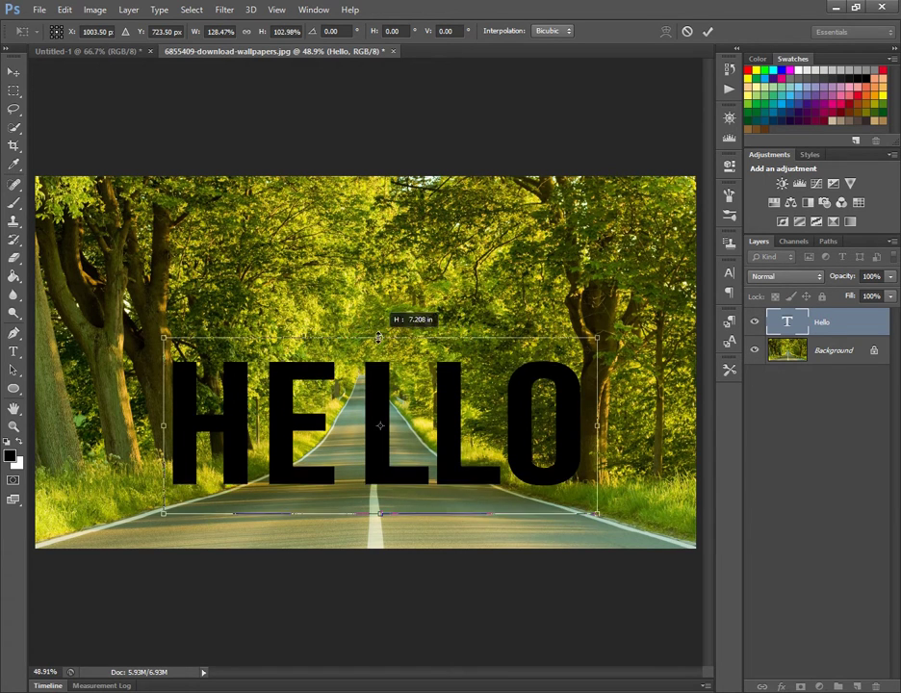
click(708, 31)
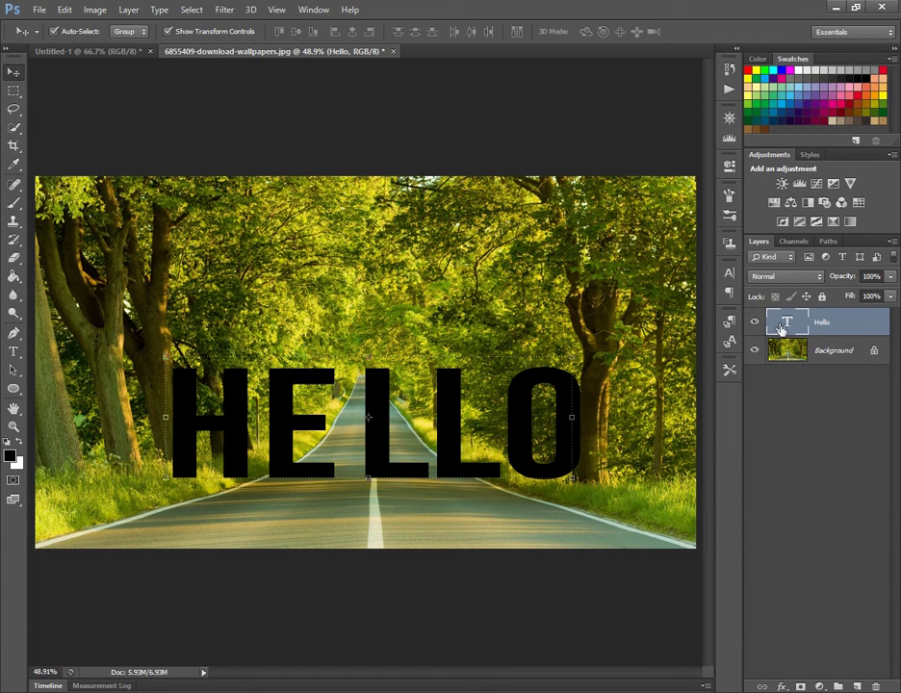
Type 'NOW PRESS.CTRL' as a new line below the intro text in Untitled-1.
click(118, 53)
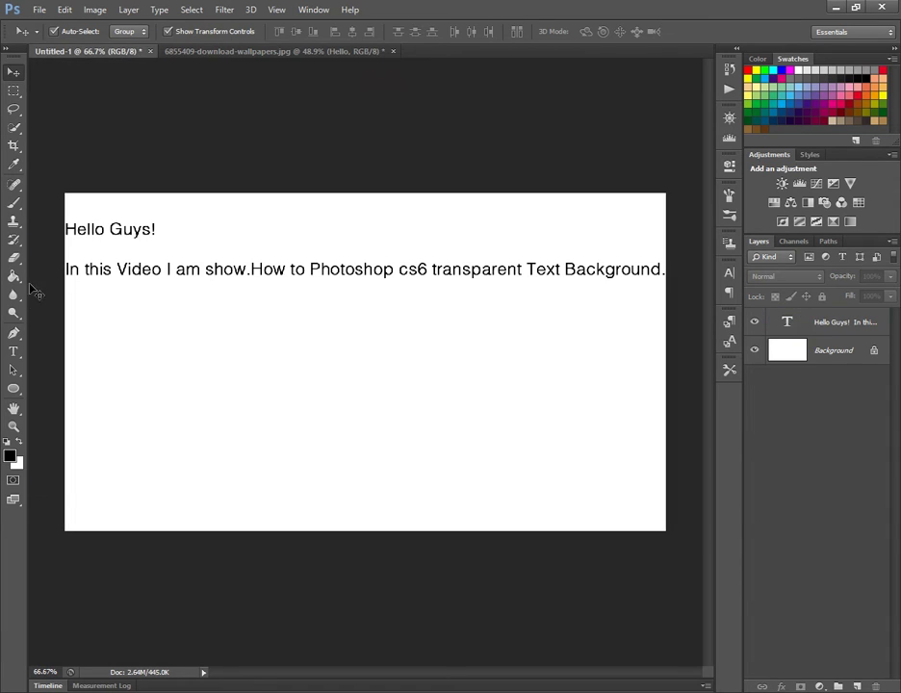
click(14, 351)
click(69, 333)
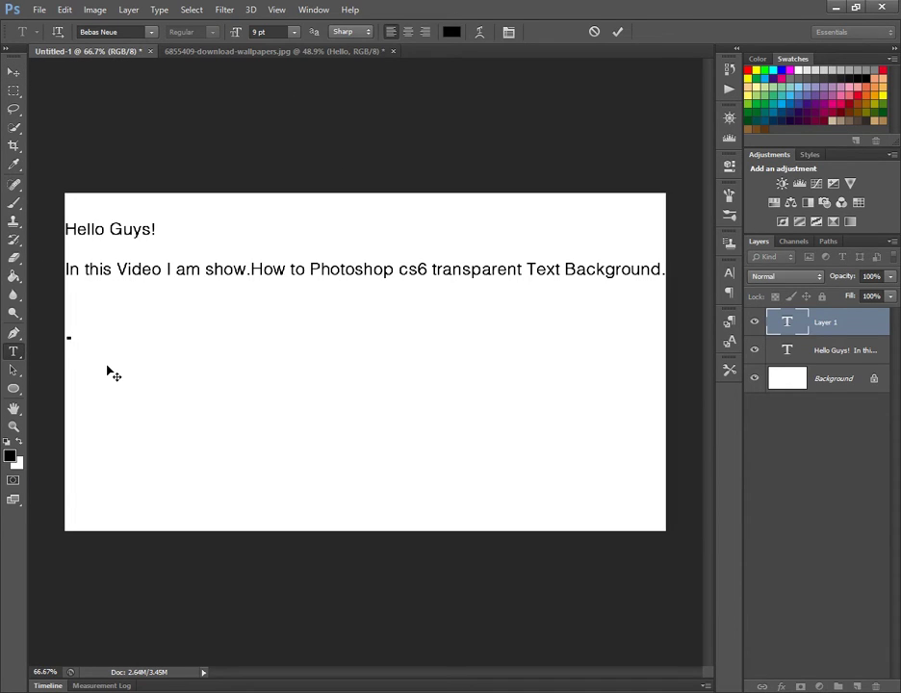
text(NOW)
key(BackSpace)
text(W)
text( PRESS)
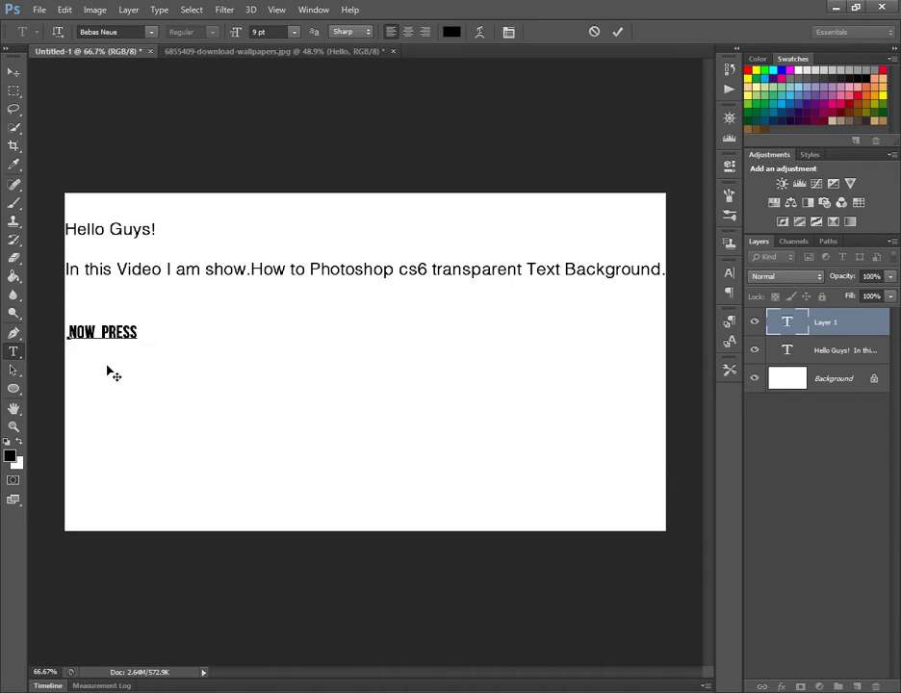
text(.)
text(CT)
text(RL)
Colour the word CTRL bright green.
drag(169, 331, 142, 331)
click(452, 32)
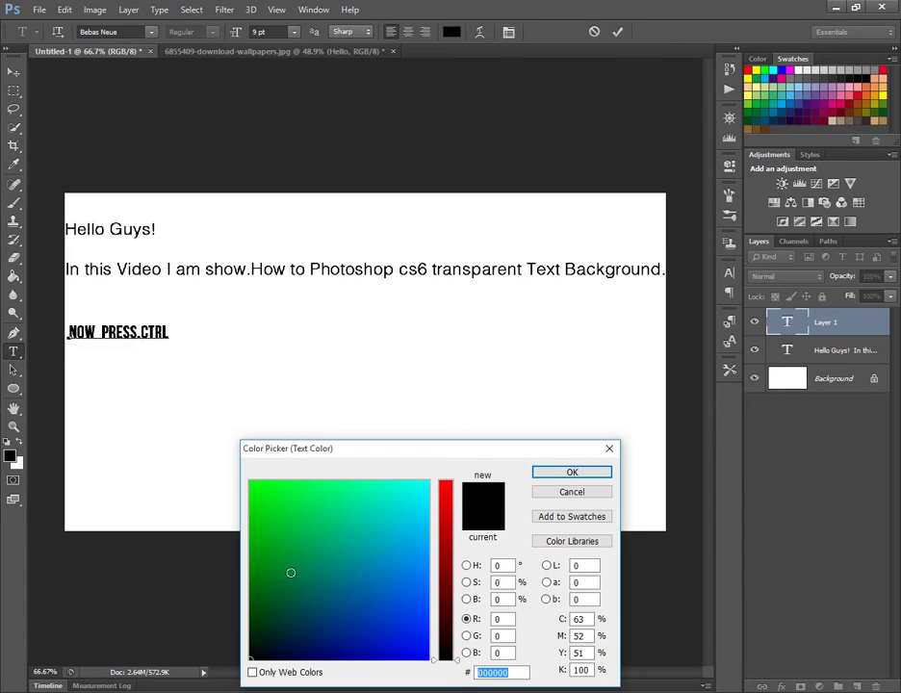
click(285, 601)
click(253, 485)
key(Return)
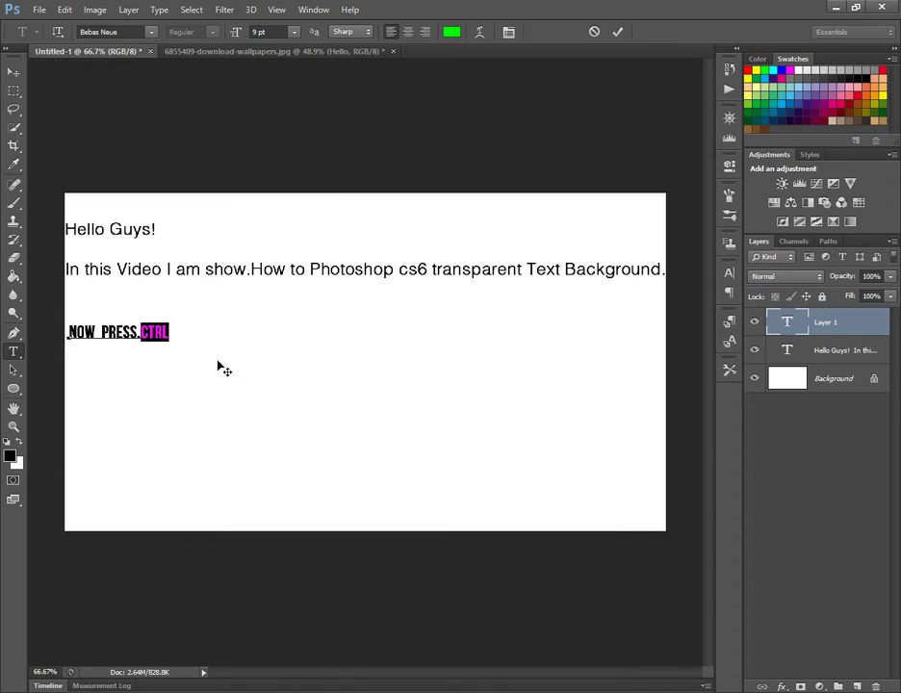
Reset the text colour to near-black, add 'BUTTON' after CTRL and commit the note.
click(173, 331)
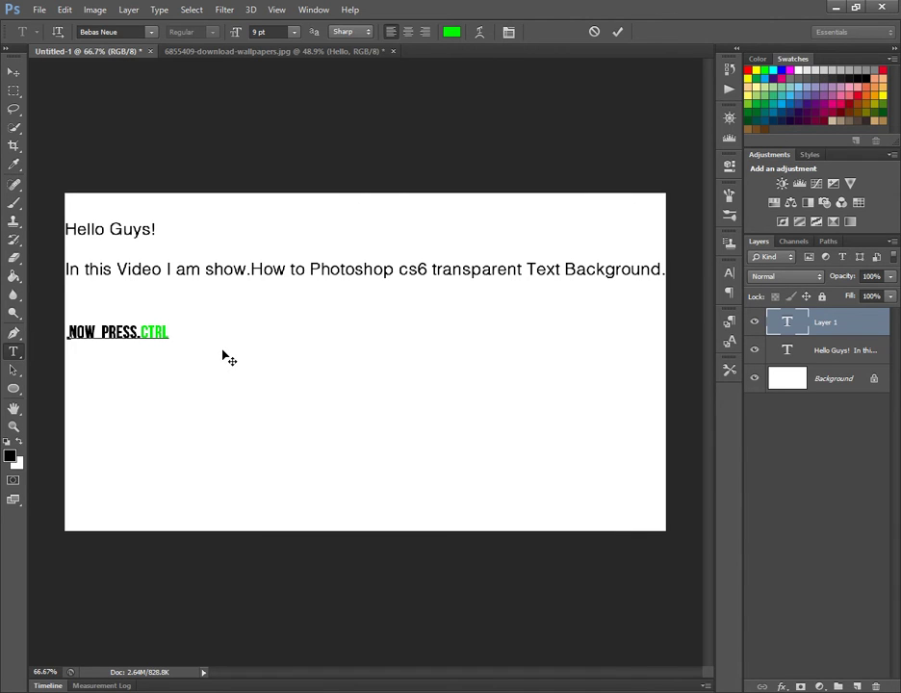
click(451, 32)
click(258, 654)
click(568, 471)
text(B)
text(UTTON)
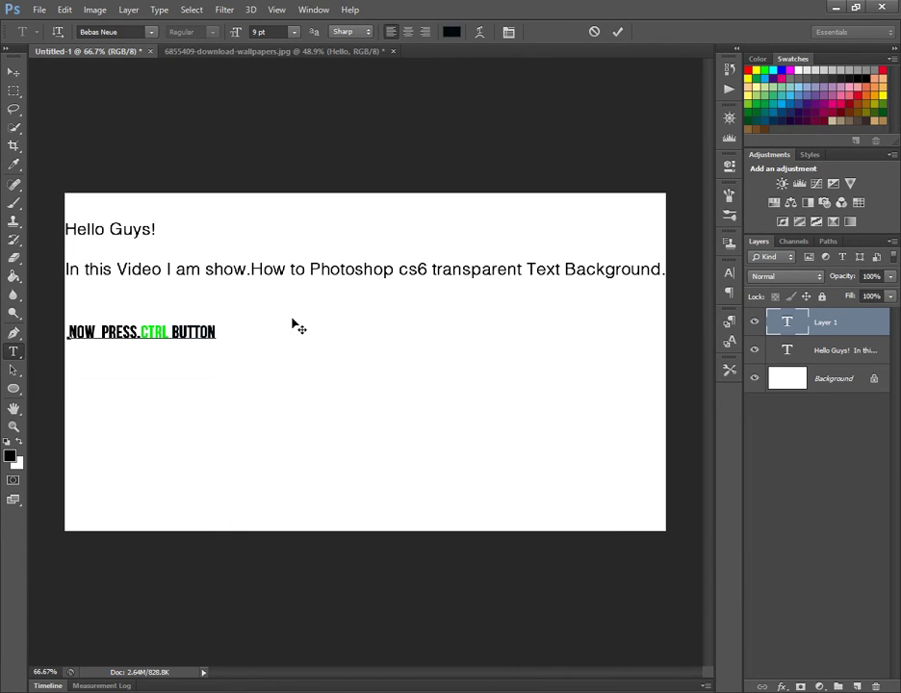
click(616, 34)
Select the HELLO letters on the road photo, invert the selection, and add a Solid Color fill layer.
click(250, 51)
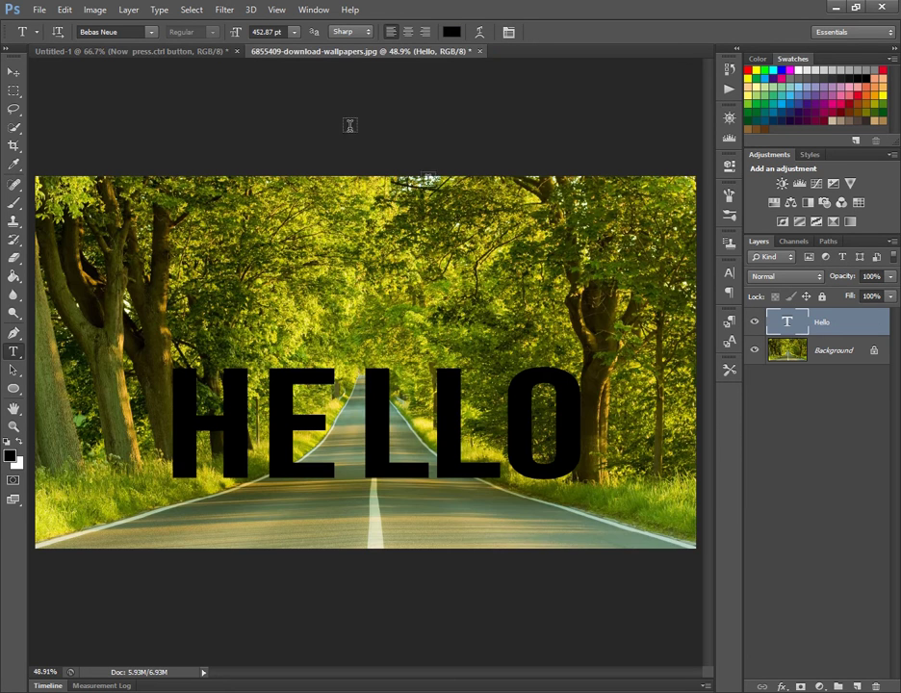
ctrl+click(788, 324)
click(192, 9)
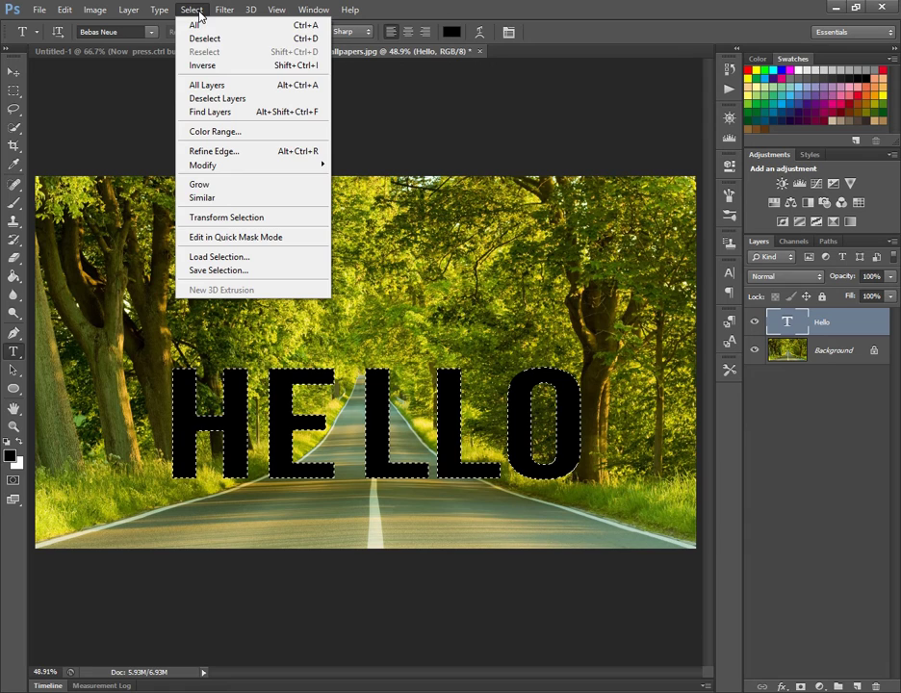
click(189, 72)
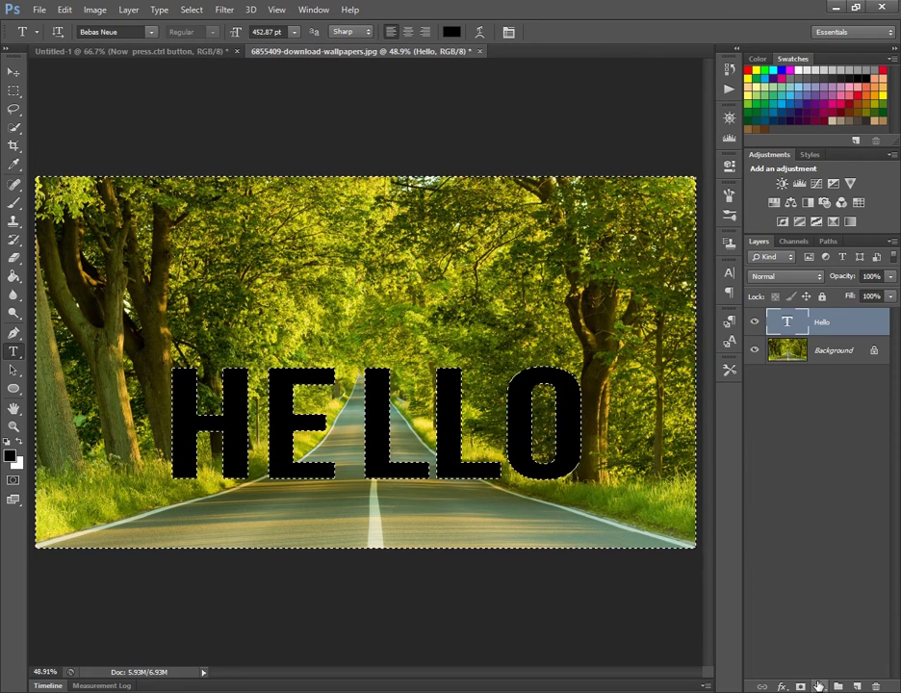
click(820, 687)
click(785, 476)
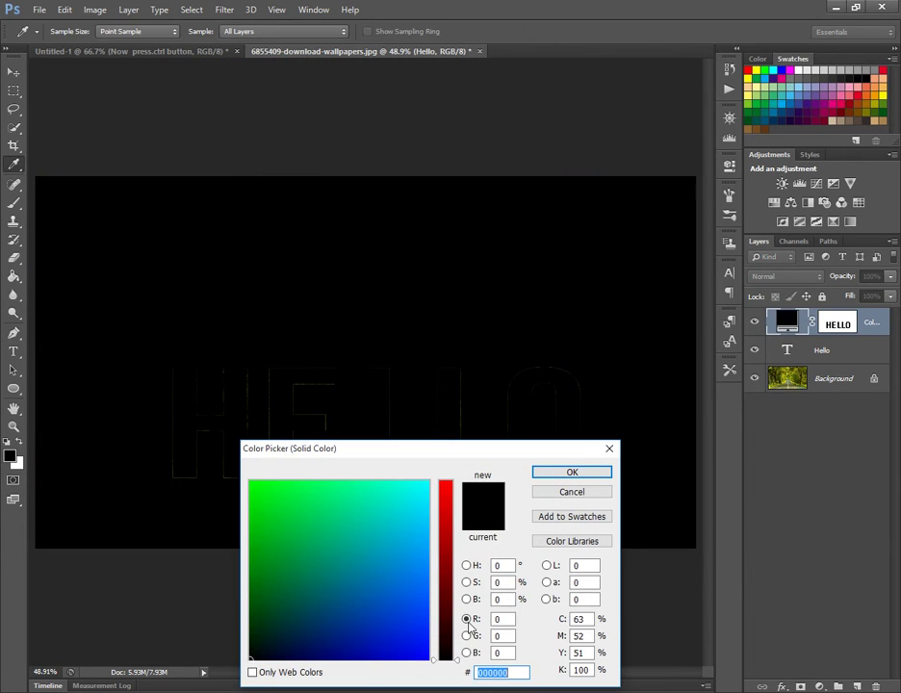
Set the fill layer's colour to white, hex ffffff, and confirm it.
click(466, 565)
click(253, 482)
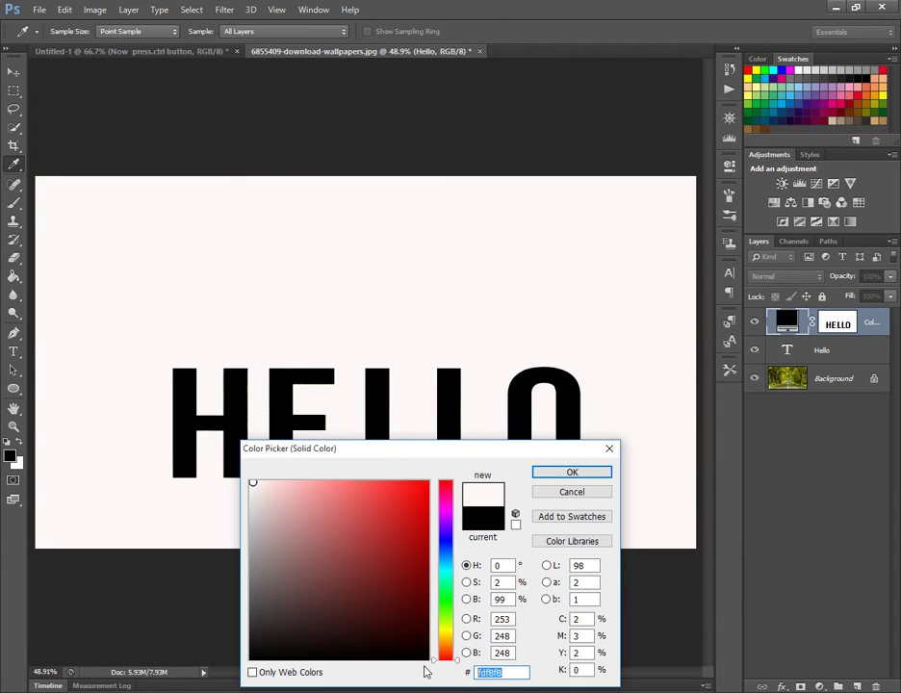
text(fffff)
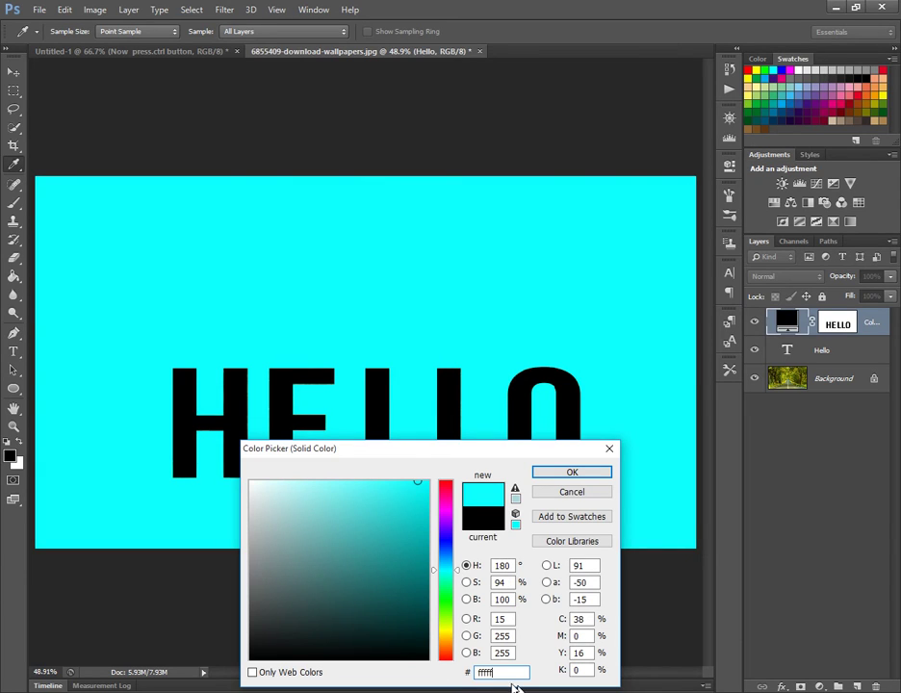
text(f)
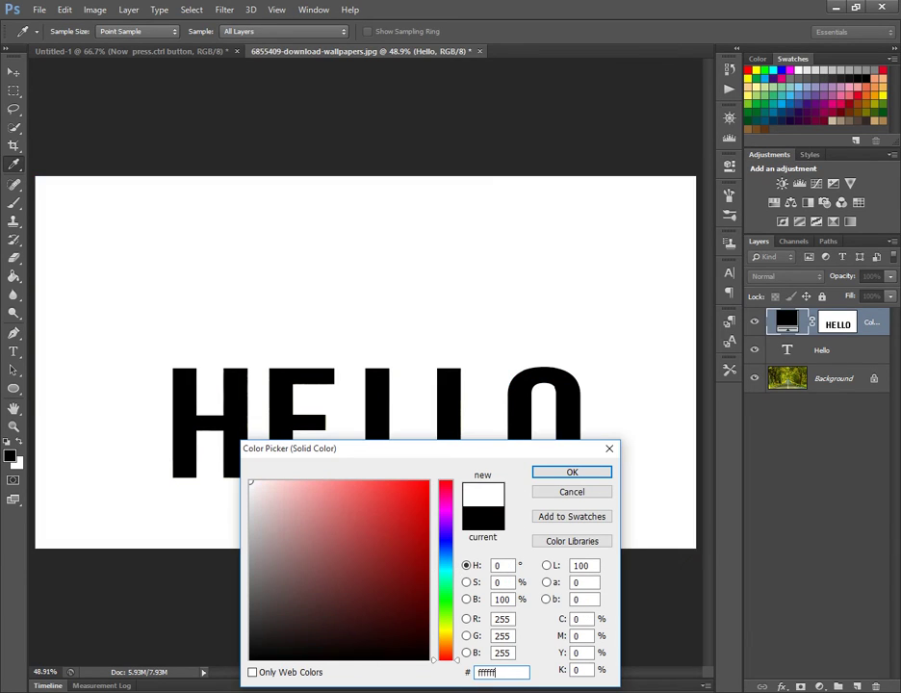
drag(486, 677, 512, 677)
click(565, 473)
click(567, 472)
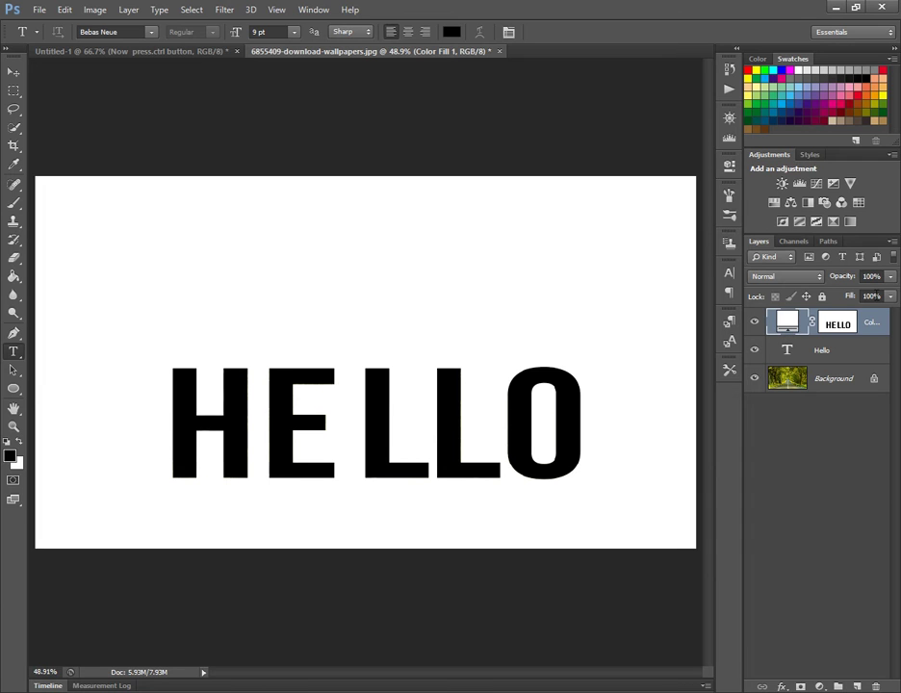
Set the fill layer opacity to 45%, moving the HELLO mask onto the text layer and back.
click(862, 278)
text(45)
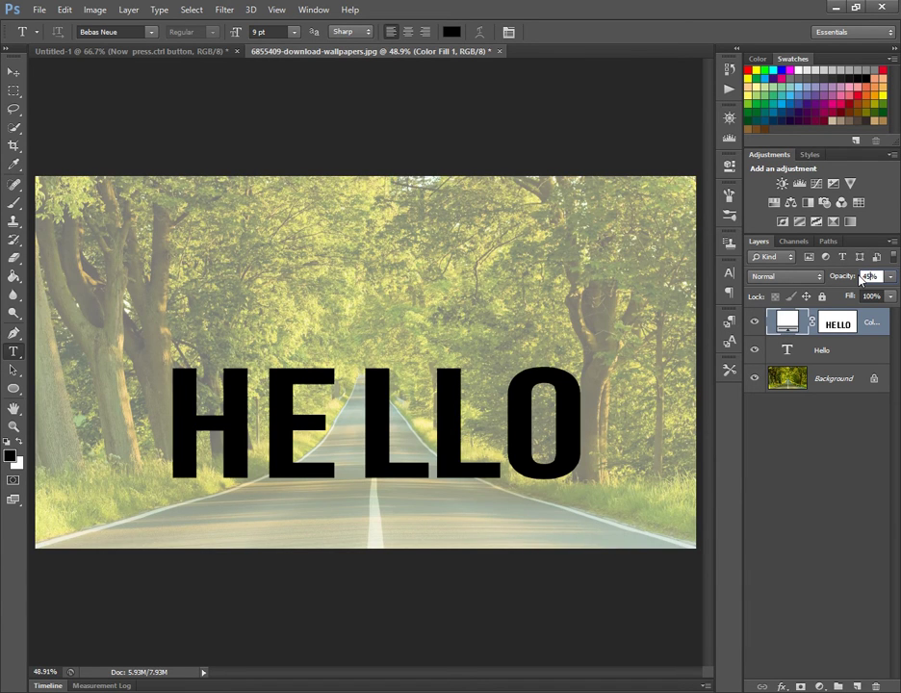
drag(838, 324, 830, 352)
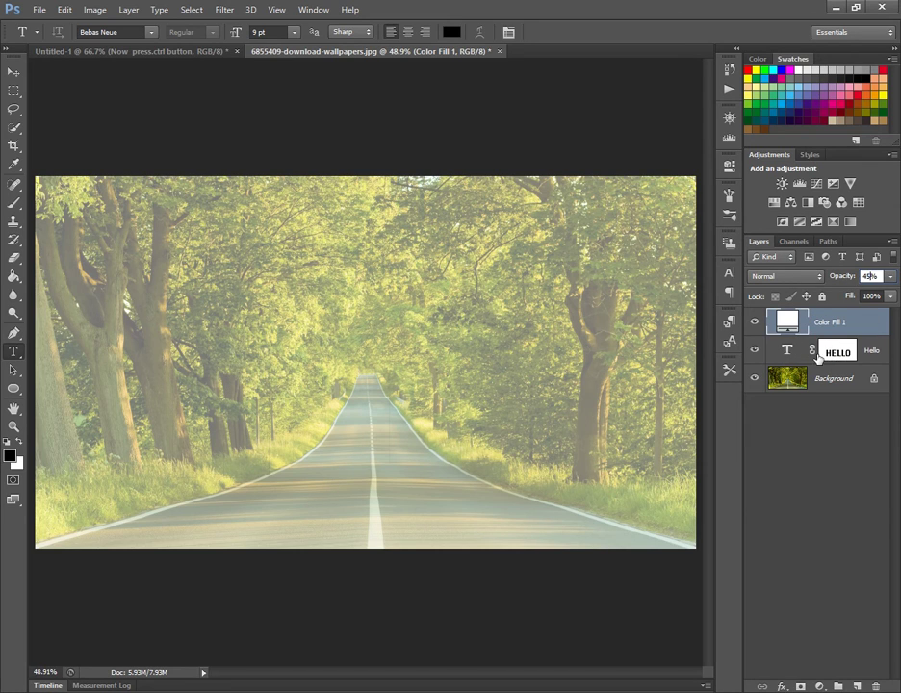
click(830, 353)
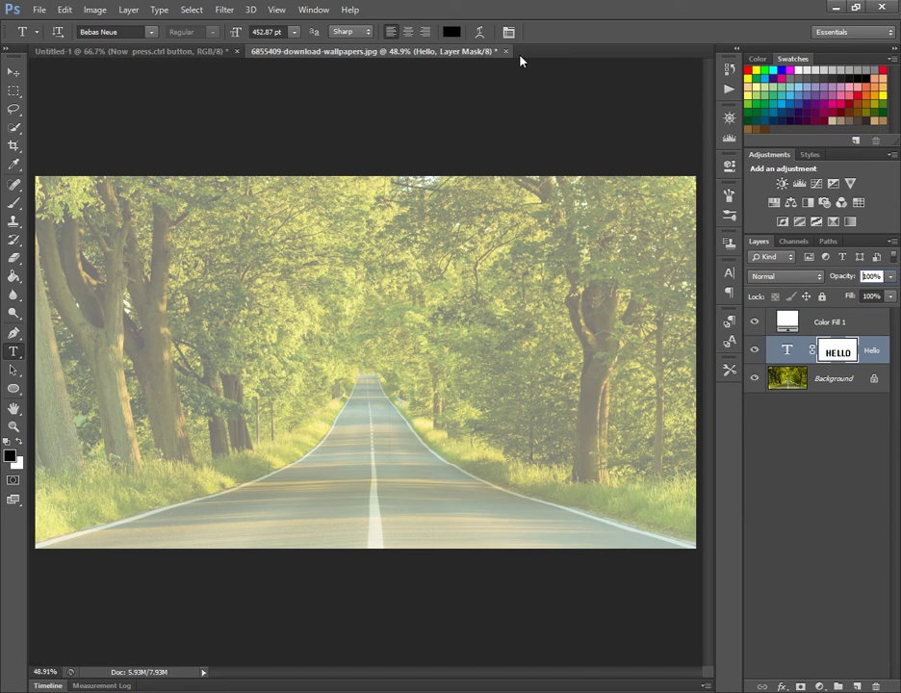
click(821, 352)
drag(821, 353, 810, 327)
text(0)
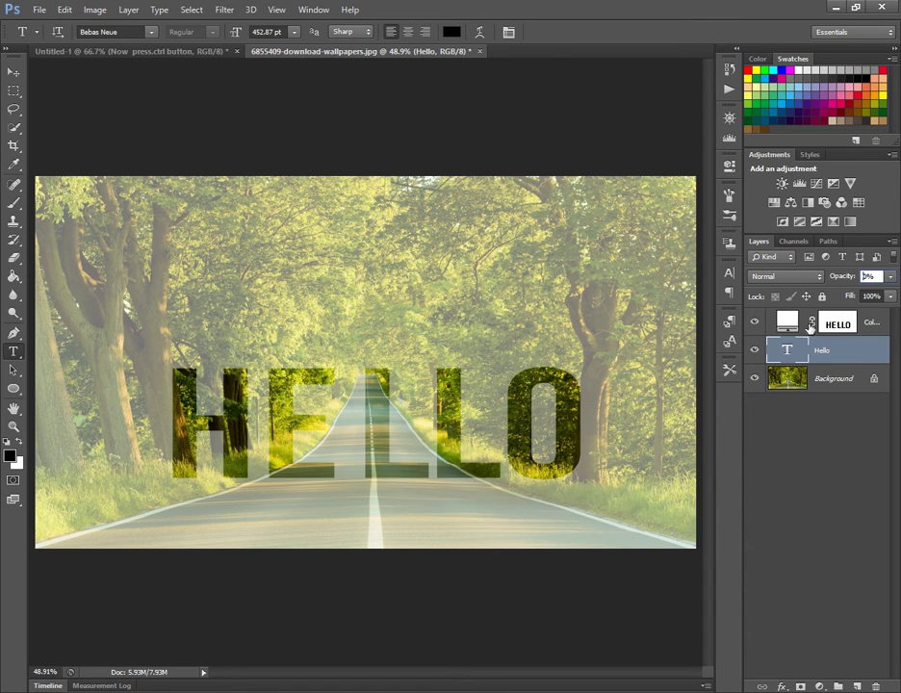
click(794, 323)
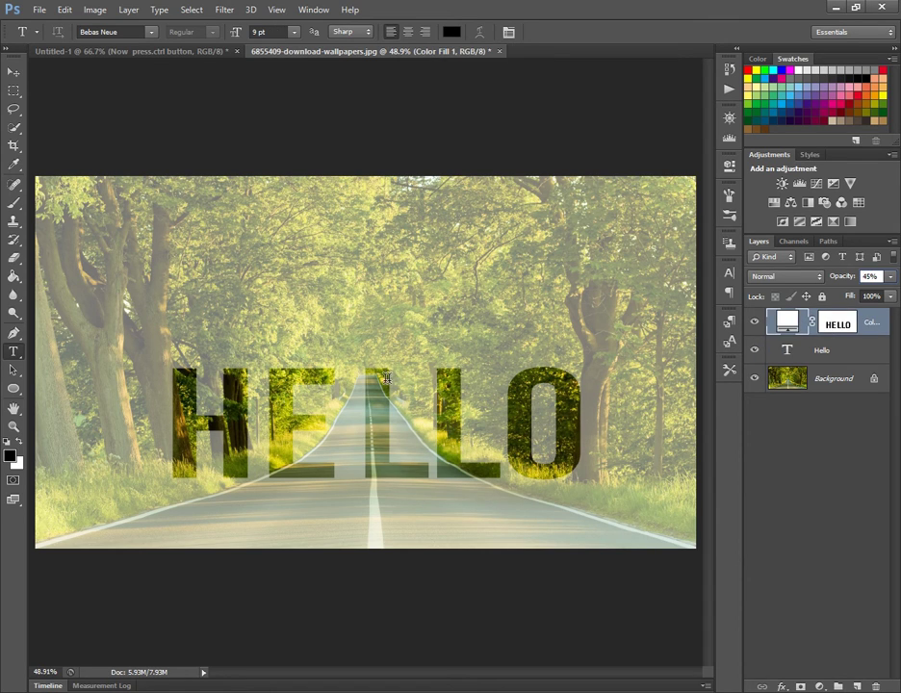
Lower the white fill's opacity to 37% and deselect the layer.
click(869, 277)
click(891, 276)
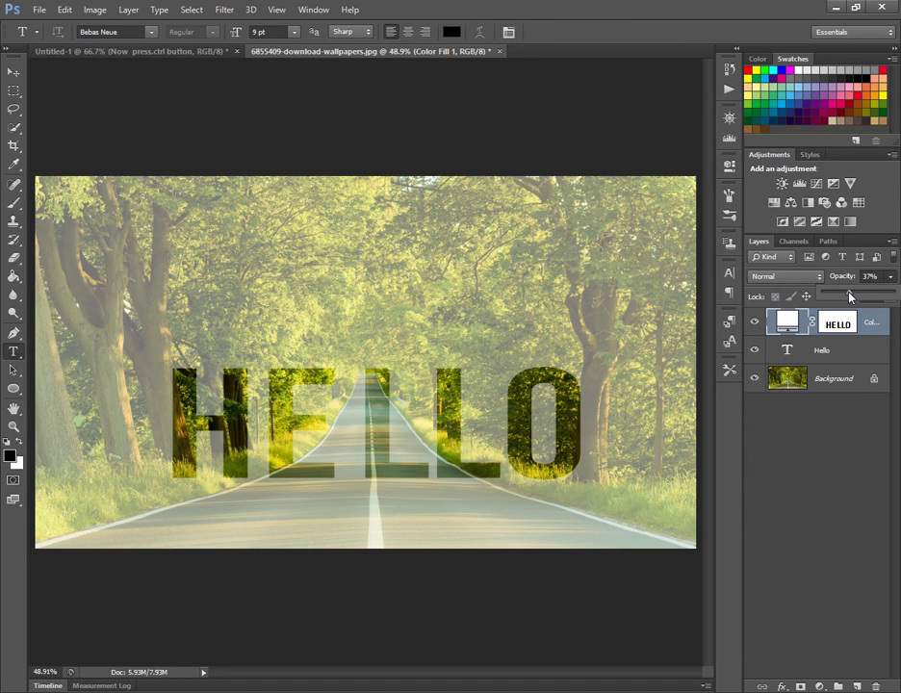
mouse_move(857, 297)
mouse_down()
mouse_move(872, 298)
mouse_move(856, 298)
mouse_up()
click(819, 481)
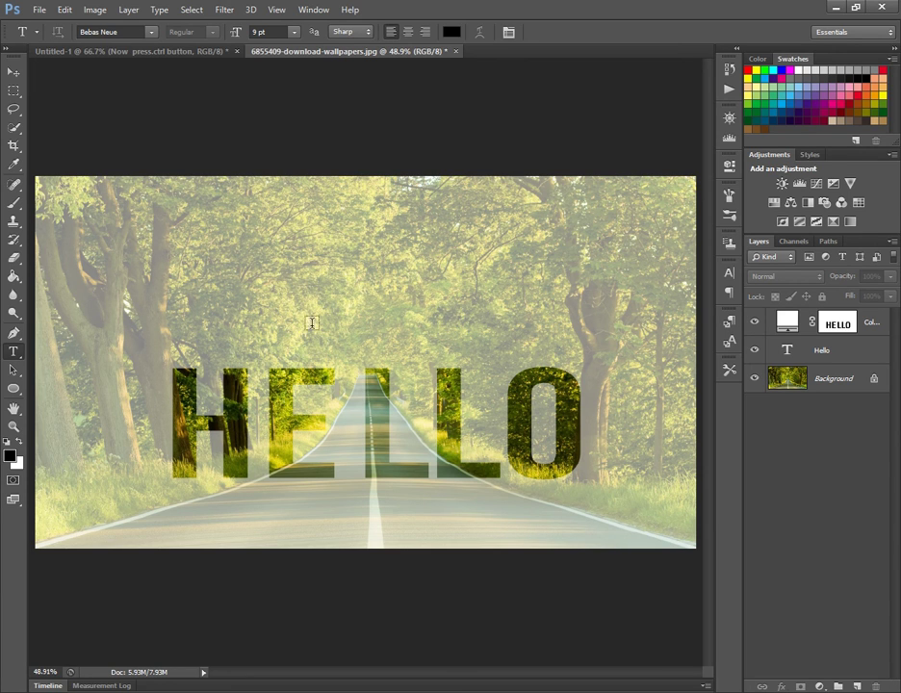
Add the line 'THANK YOU FOR WATCHING.' below the NOW PRESS.CTRL BUTTON line in Untitled-1.
click(125, 51)
click(270, 51)
click(139, 53)
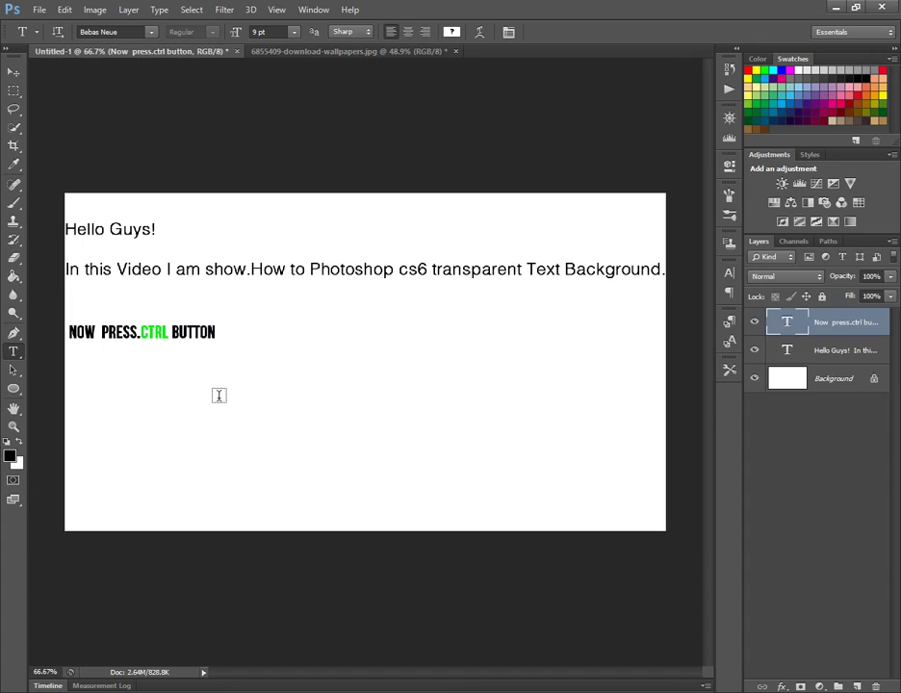
click(234, 349)
key(Return)
key(Return)
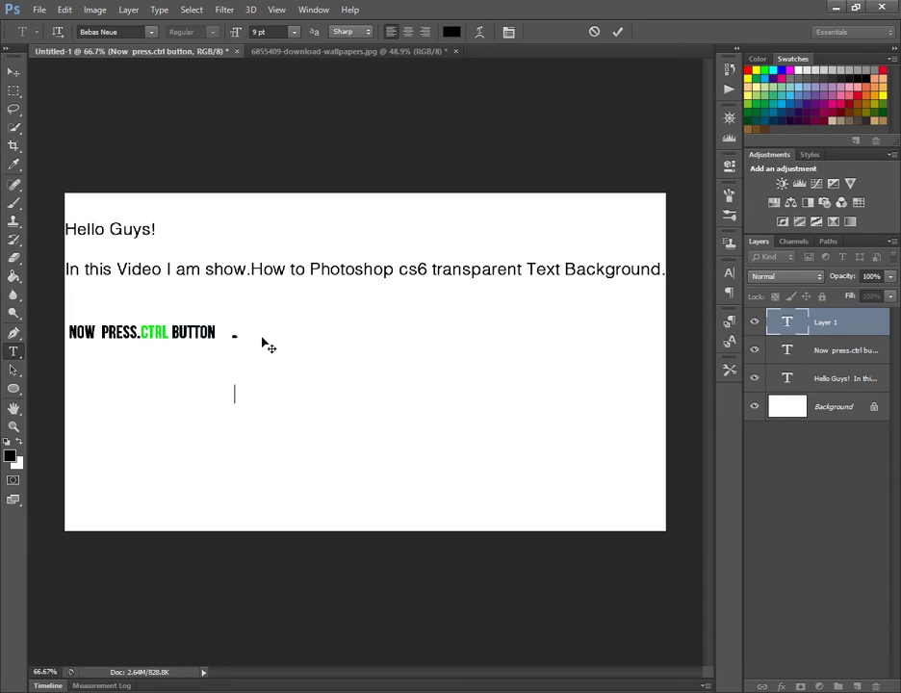
text(T)
text(HAN)
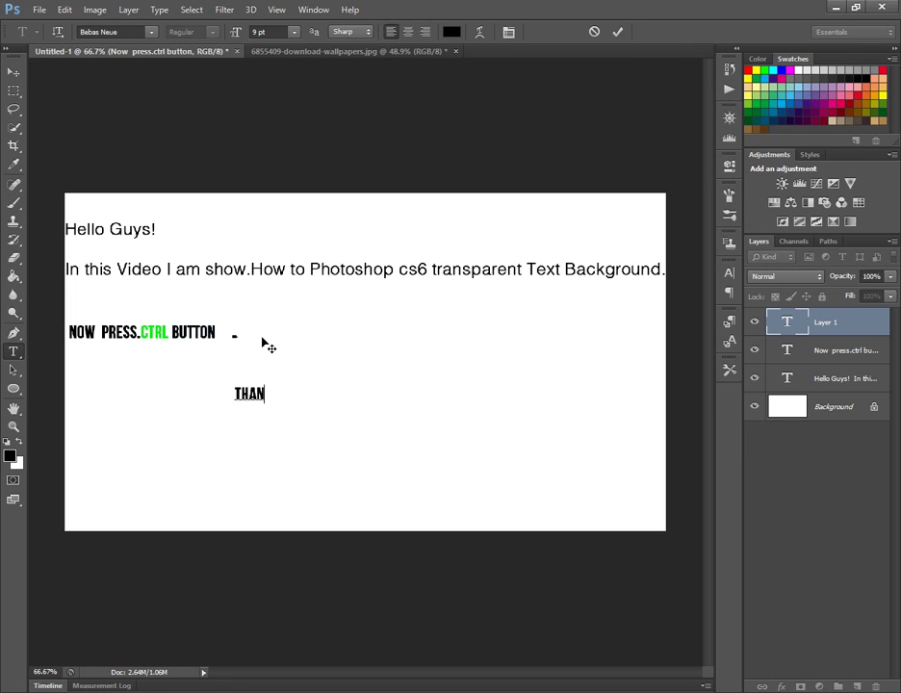
text(K Y)
text(OU F)
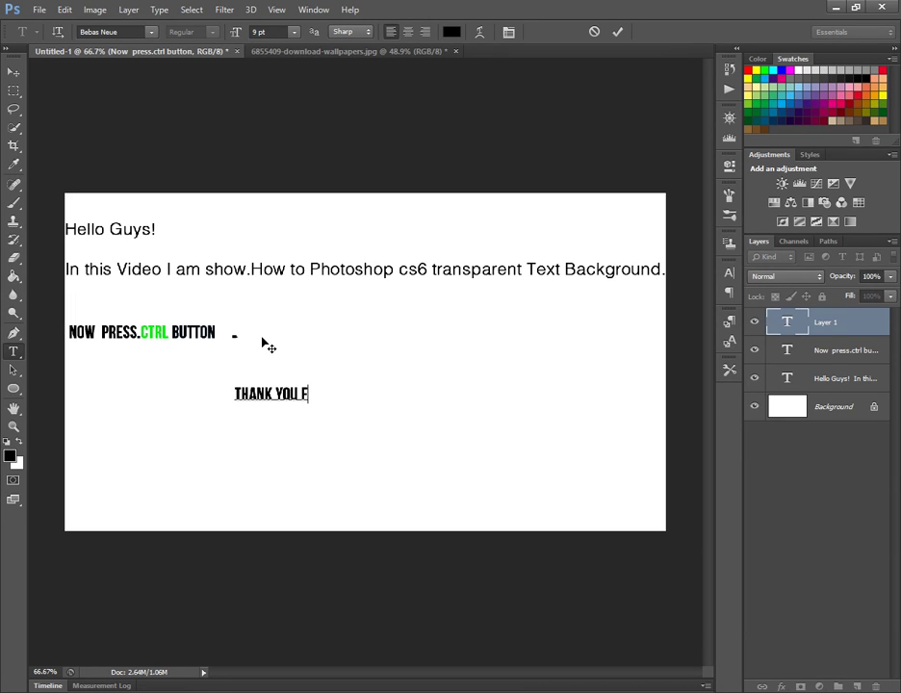
text(OR WAT)
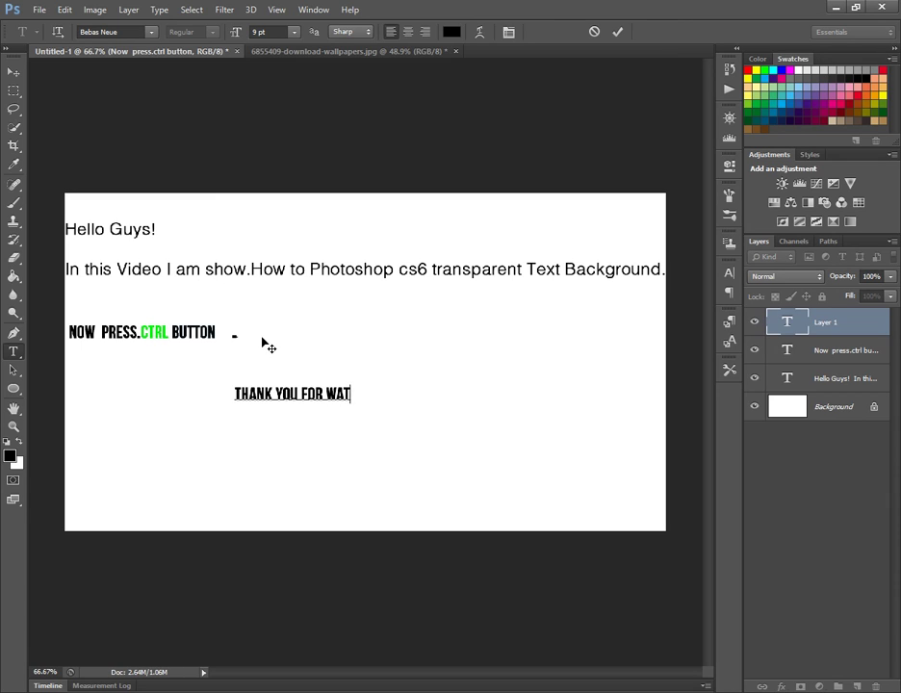
text(CHING)
text(.)
click(615, 32)
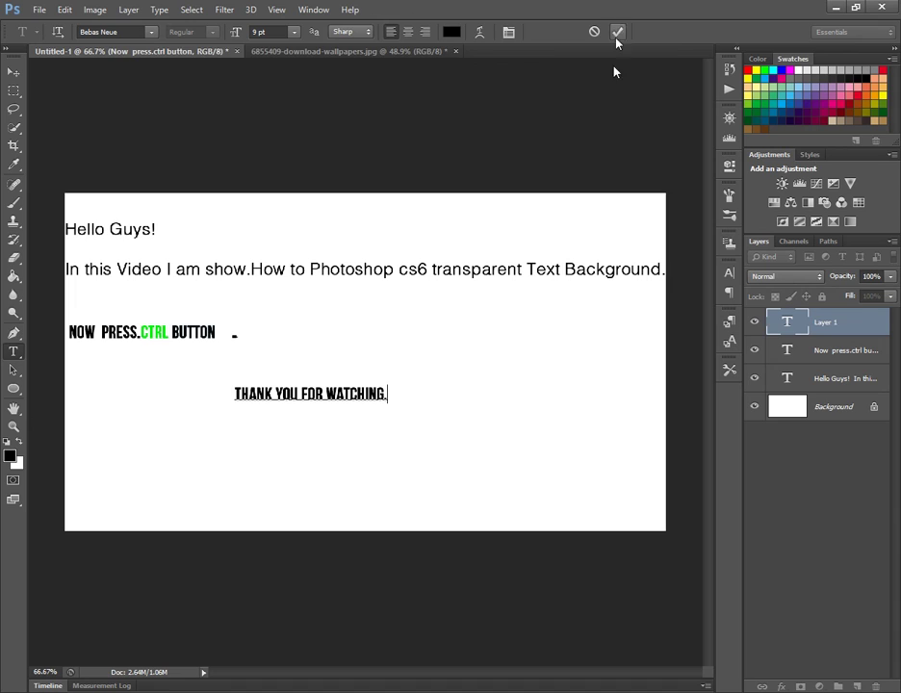
click(729, 88)
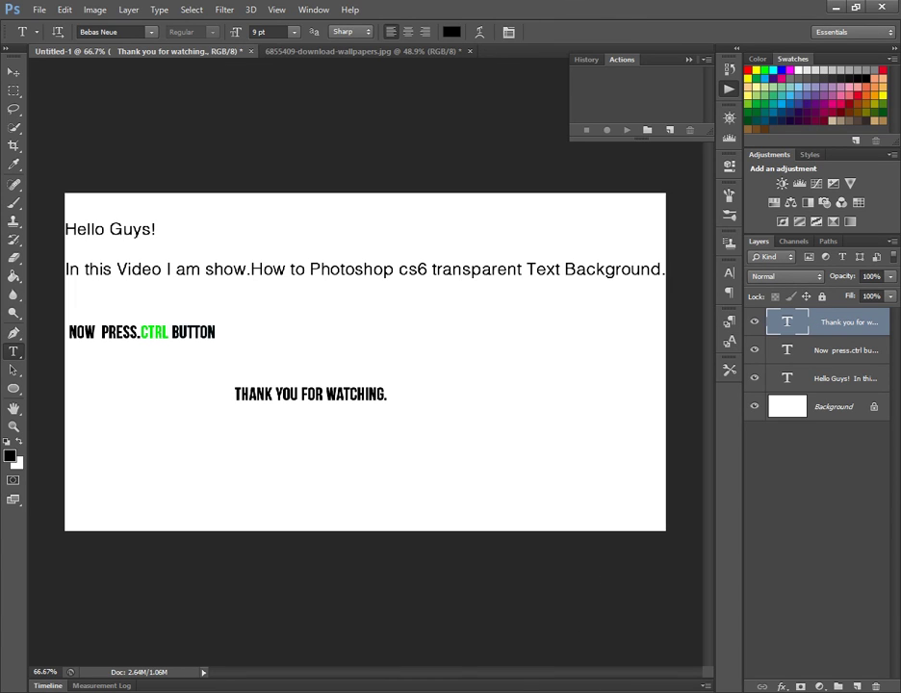